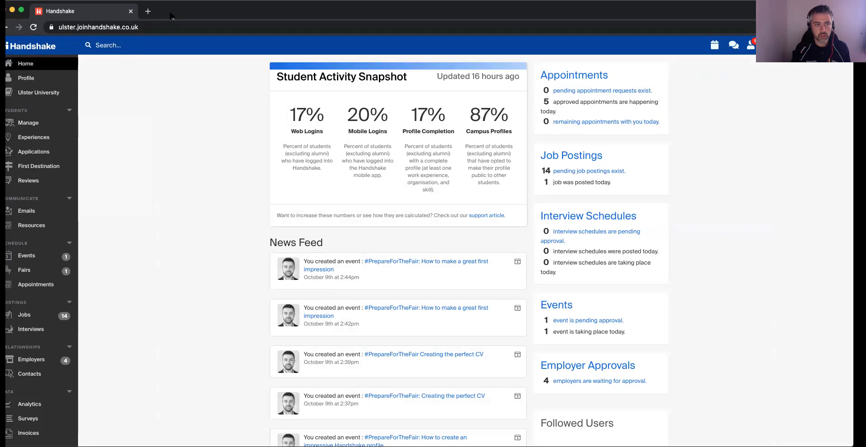
Open the student management list and filter it by the major BSc Hons Busn Stds FT.
{"action": "left_click_drag", "start_coordinate": [169, 16], "coordinate": [175, 16]}
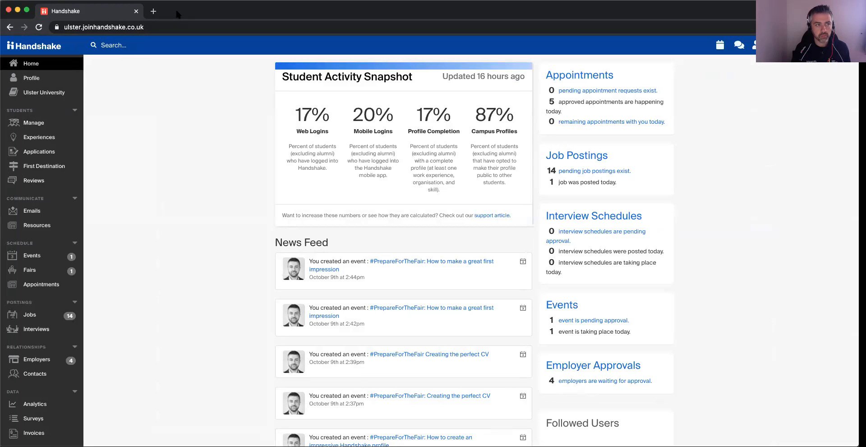
{"action": "left_click", "coordinate": [32, 124]}
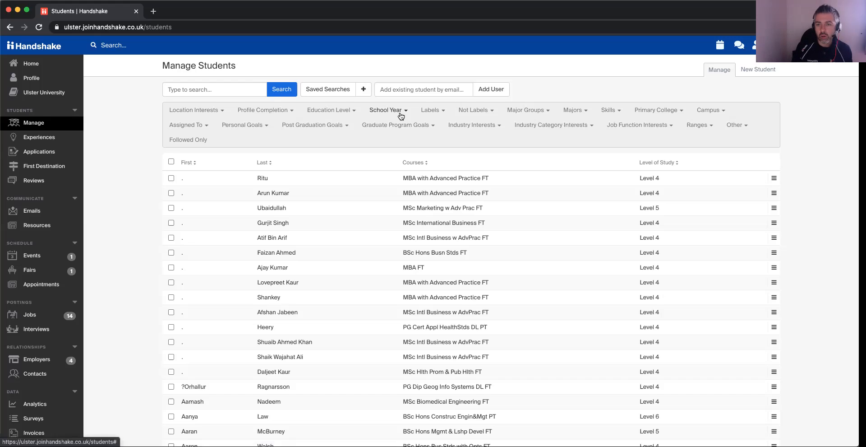
{"action": "left_click", "coordinate": [576, 111]}
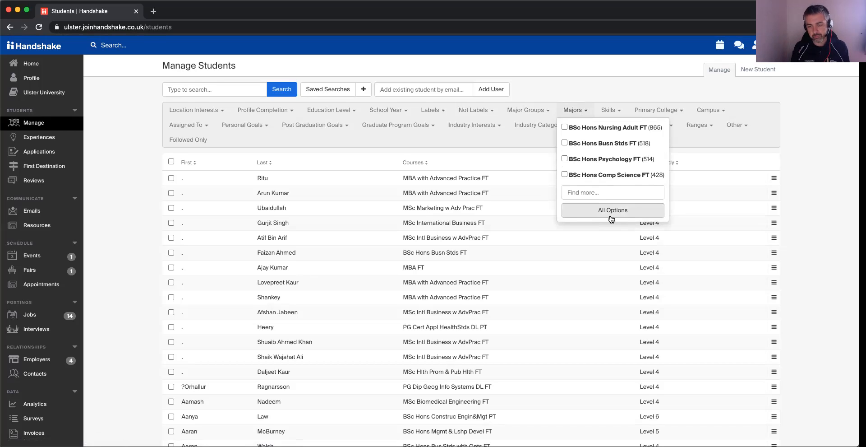
{"action": "left_click", "coordinate": [586, 144]}
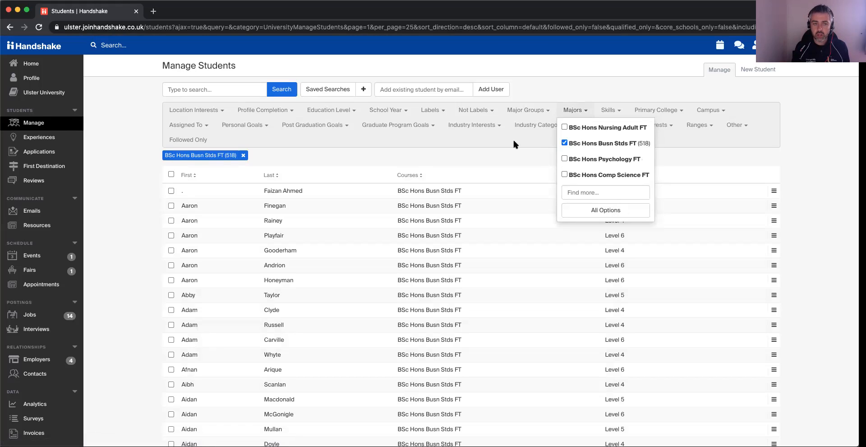
{"action": "left_click", "coordinate": [514, 144]}
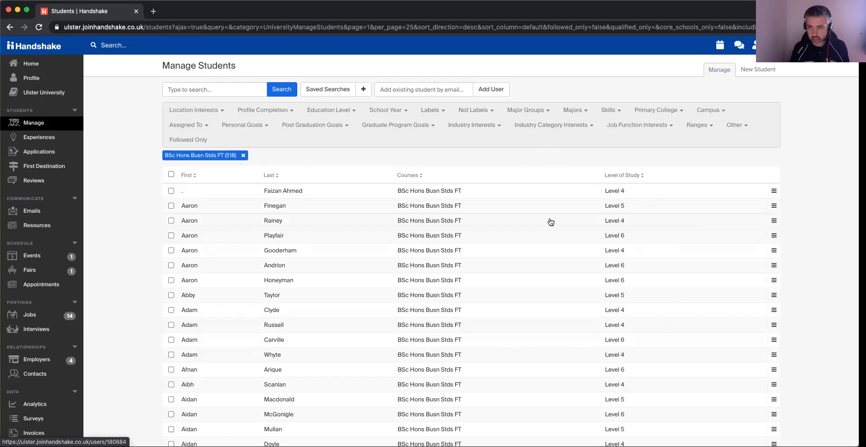
Filter the students by label 2 and review the full list of label options.
{"action": "left_click", "coordinate": [434, 110]}
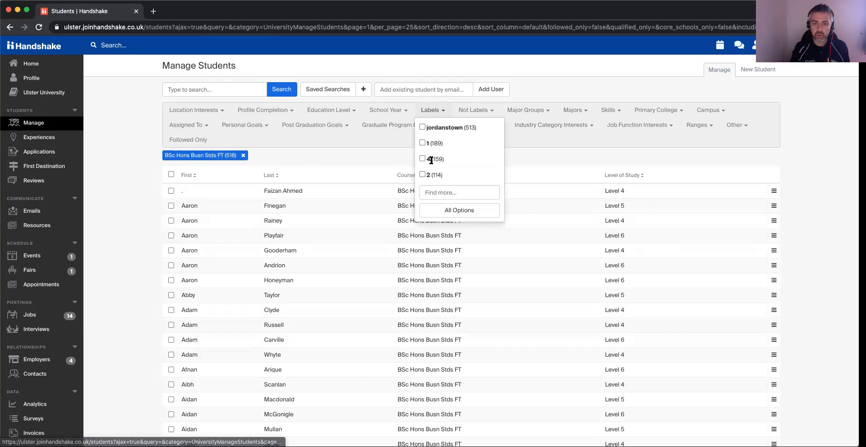
{"action": "left_click", "coordinate": [423, 175]}
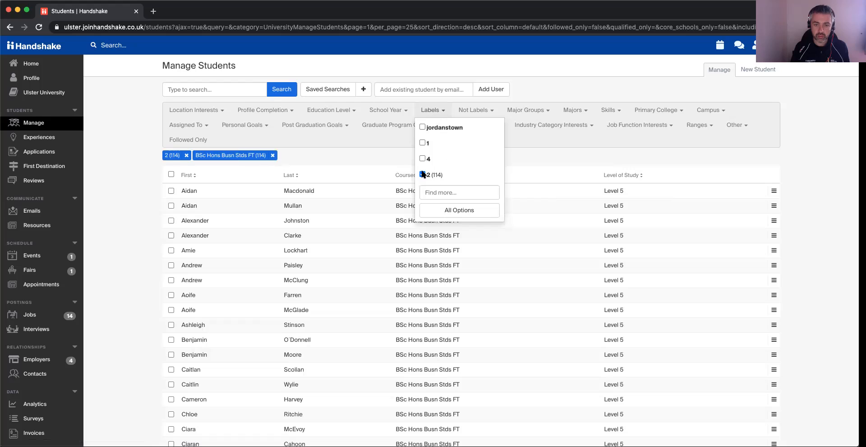
{"action": "left_click", "coordinate": [450, 211]}
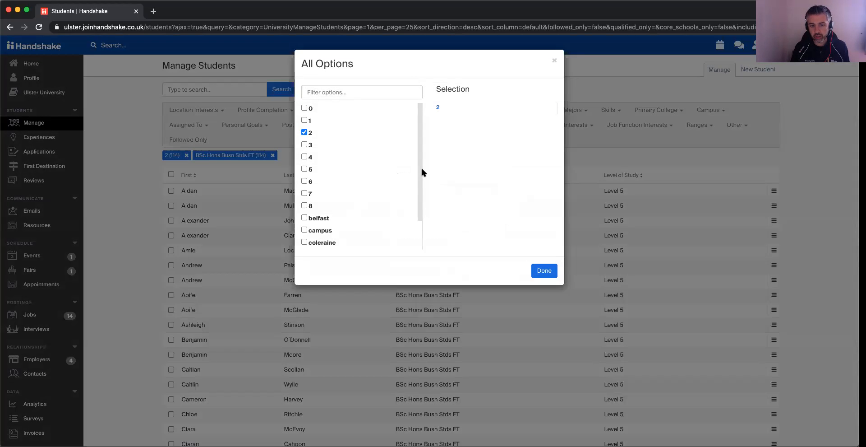
{"action": "scroll", "coordinate": [419, 172], "scroll_direction": "down", "scroll_amount": 2}
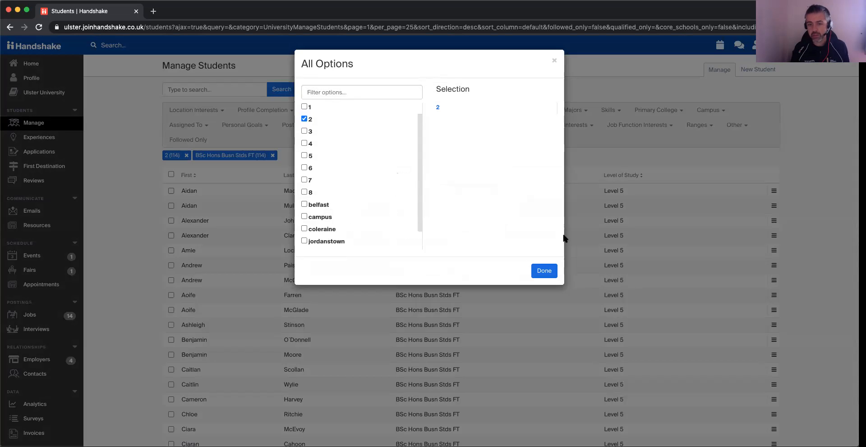
{"action": "left_click", "coordinate": [544, 270]}
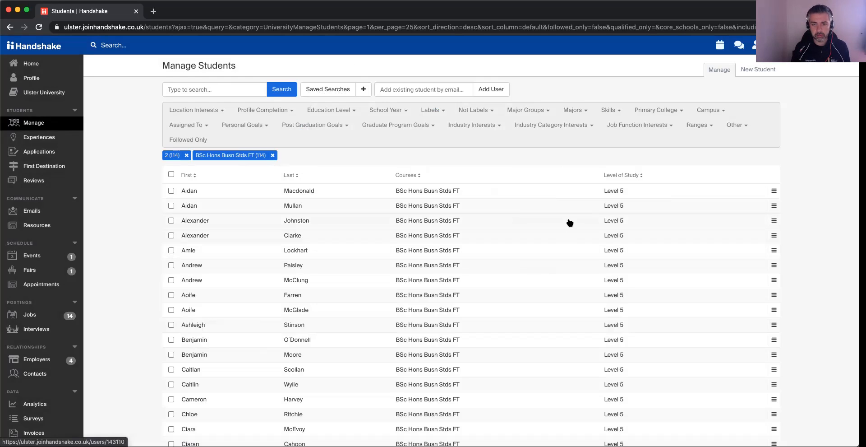
Filter the students to those with an Incomplete profile completion status.
{"action": "left_click", "coordinate": [288, 111]}
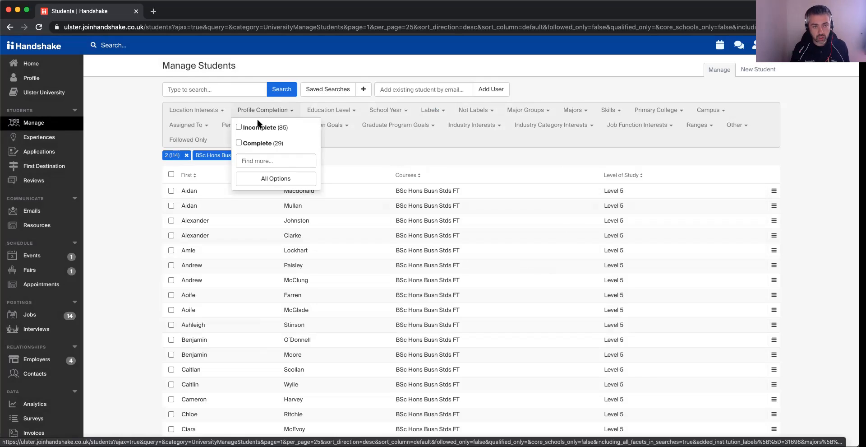
{"action": "left_click", "coordinate": [239, 128]}
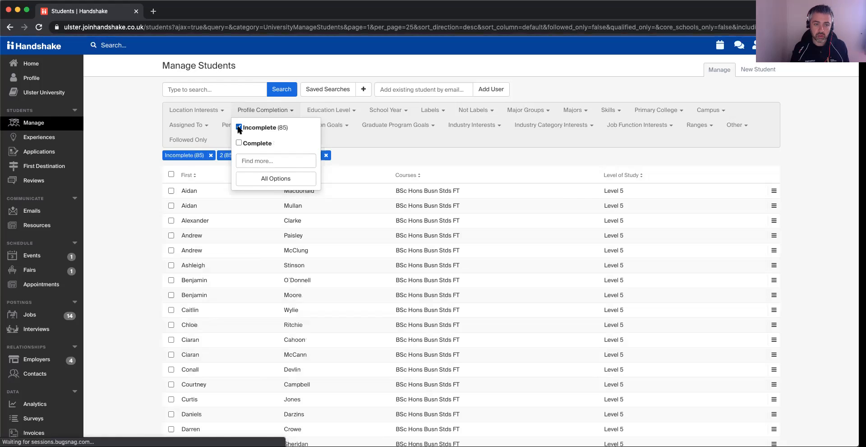
{"action": "left_click", "coordinate": [351, 132]}
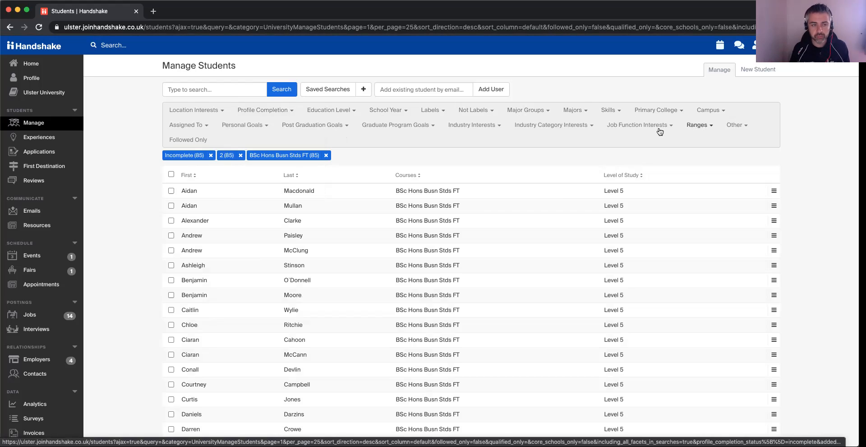
Select every student listed on the page and view the additional bulk actions available for them.
{"action": "left_click", "coordinate": [171, 175]}
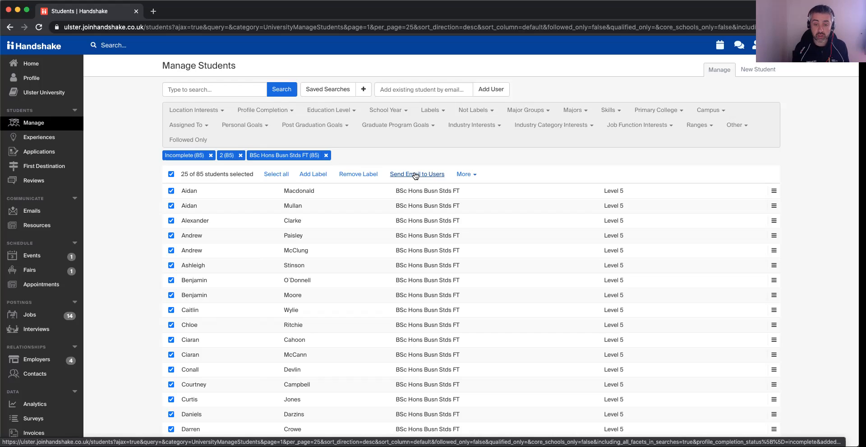
{"action": "left_click", "coordinate": [464, 175]}
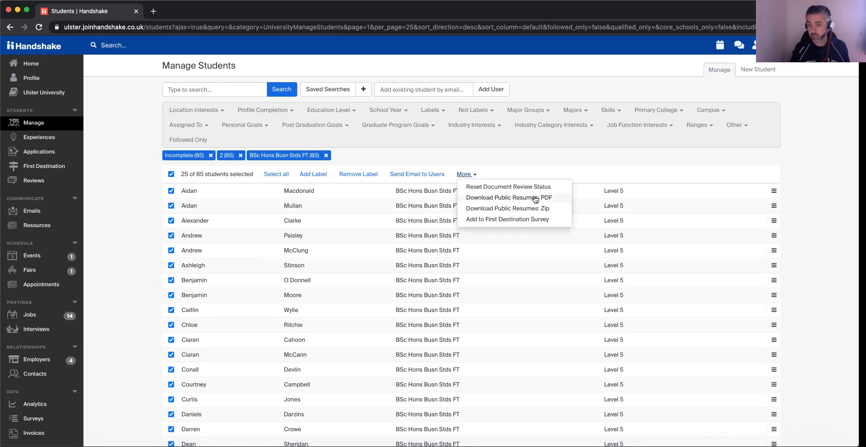
{"action": "left_click", "coordinate": [427, 152]}
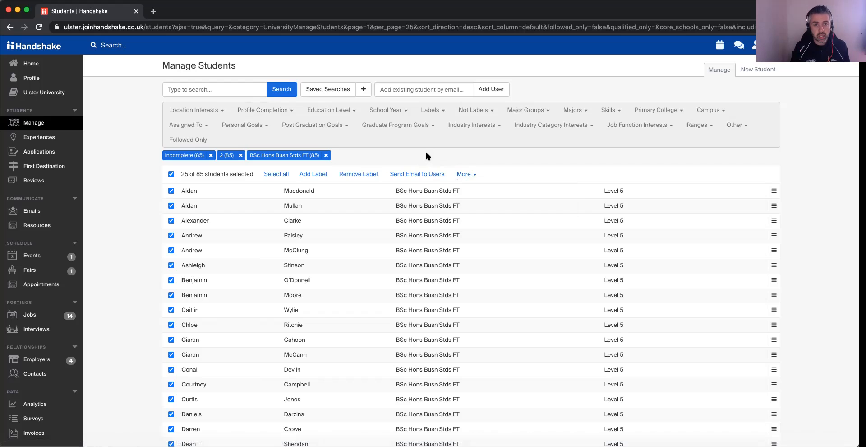
Save the current search as "Year 2 BSc Hons Business Studies" with the description "13 Oct 2020" and load it from the saved searches.
{"action": "left_click", "coordinate": [364, 90]}
{"action": "left_click", "coordinate": [358, 103]}
{"action": "type", "text": "Y"}
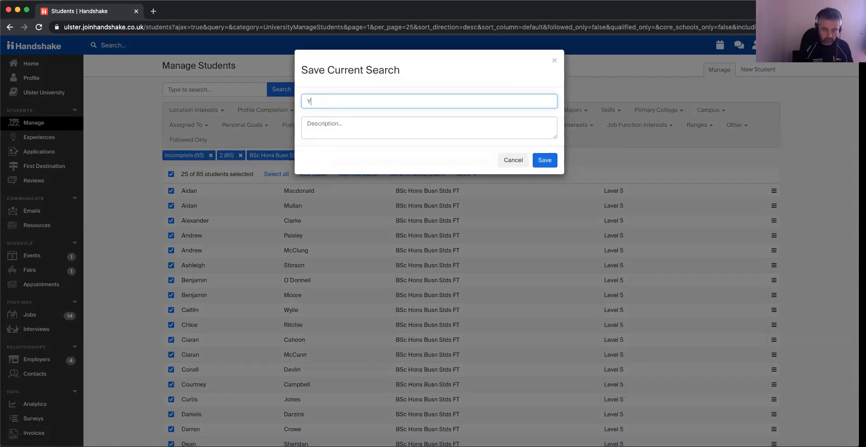
{"action": "type", "text": "ear 2 BSc Hons Business"}
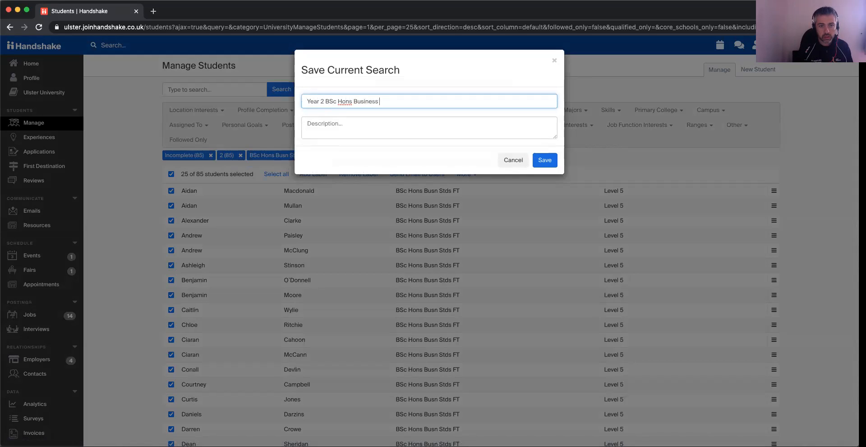
{"action": "type", "text": " Studies"}
{"action": "key", "text": "Tab"}
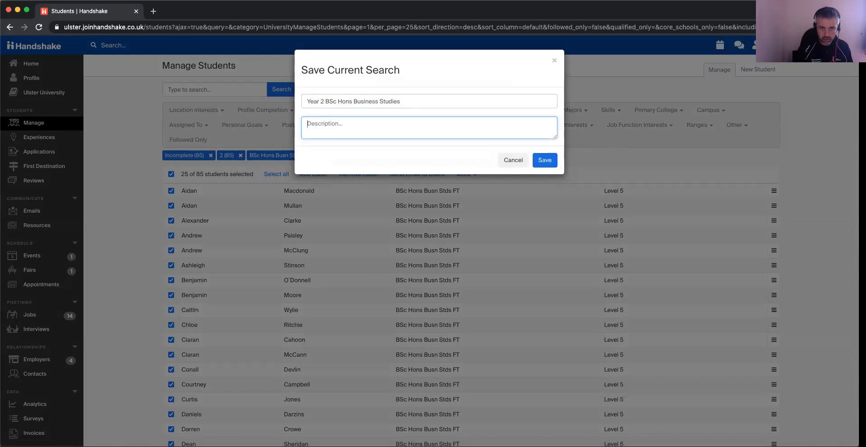
{"action": "type", "text": "Test"}
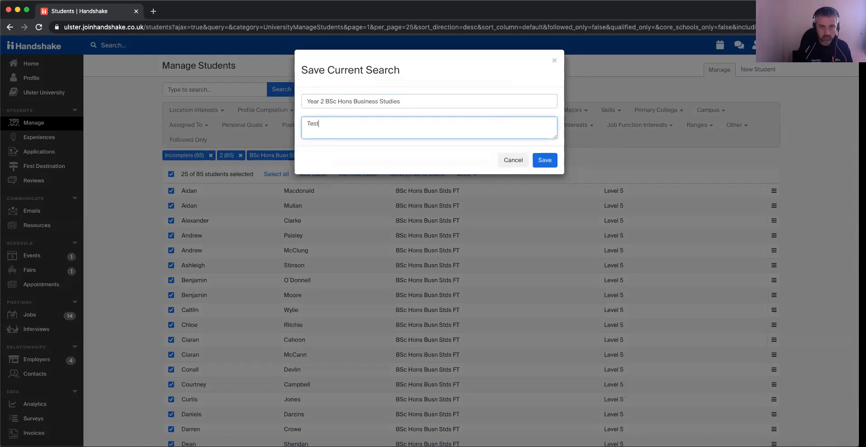
{"action": "key", "text": "BackSpace"}
{"action": "type", "text": "13 Oct 2020"}
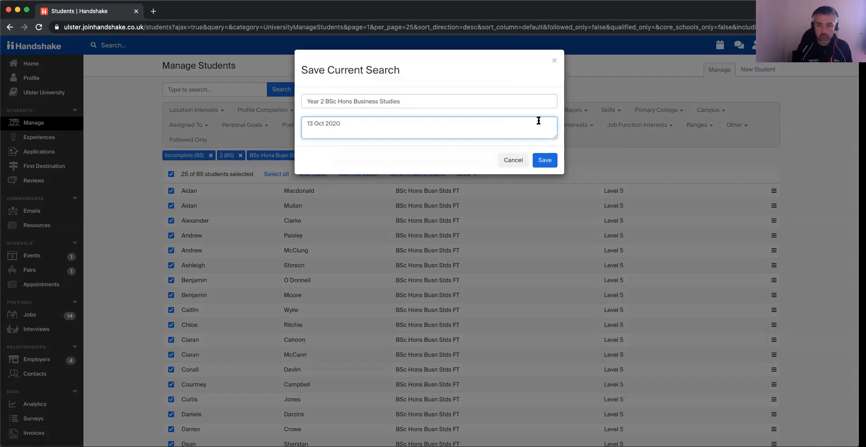
{"action": "left_click", "coordinate": [548, 161]}
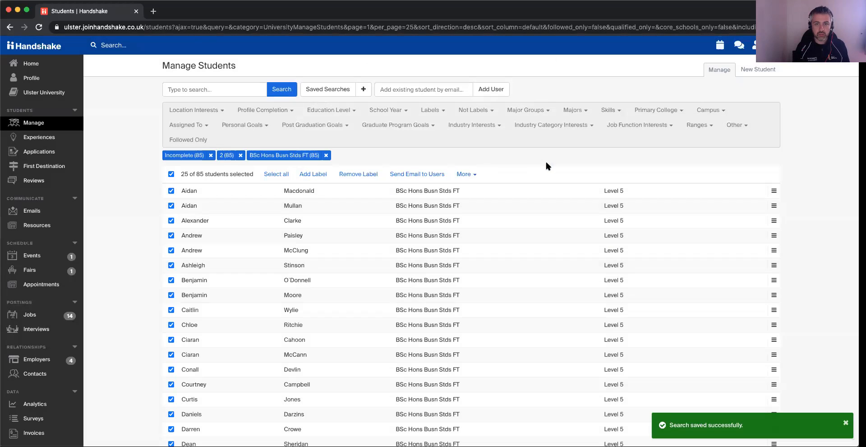
{"action": "left_click", "coordinate": [328, 90]}
{"action": "left_click", "coordinate": [205, 300]}
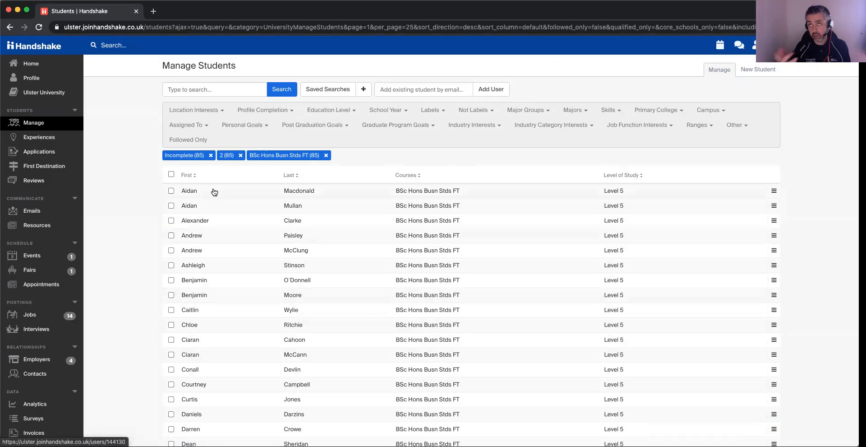
Open the student applications list and show all options of the Majors filter.
{"action": "left_click", "coordinate": [40, 154]}
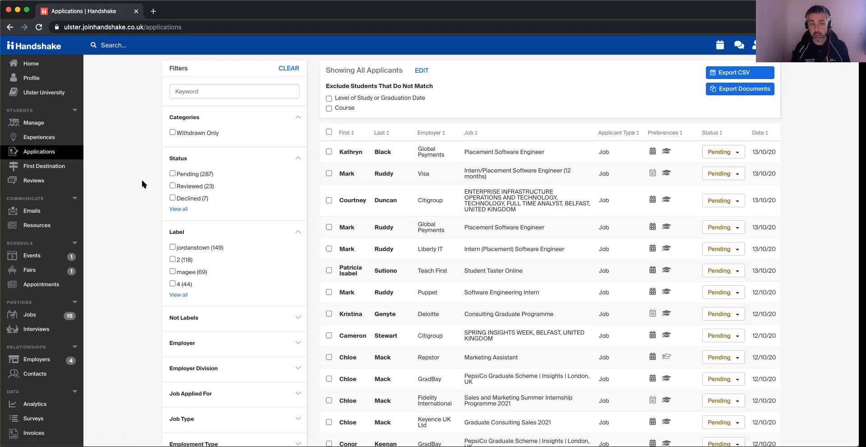
{"action": "scroll", "coordinate": [168, 197], "scroll_direction": "down", "scroll_amount": 5}
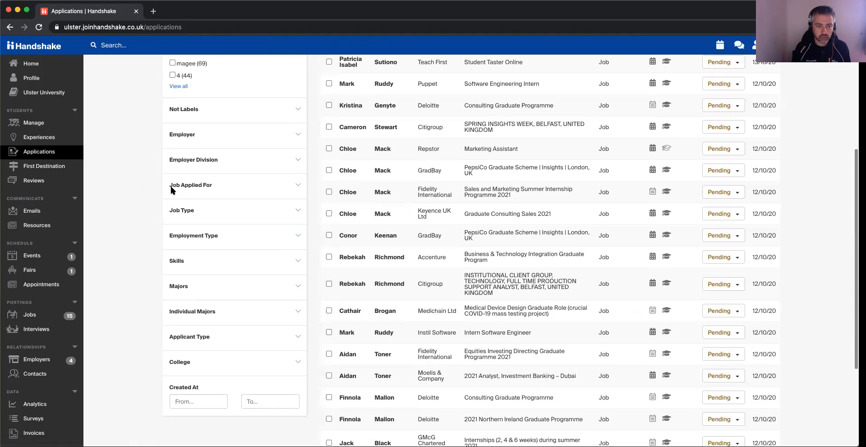
{"action": "left_click", "coordinate": [186, 286]}
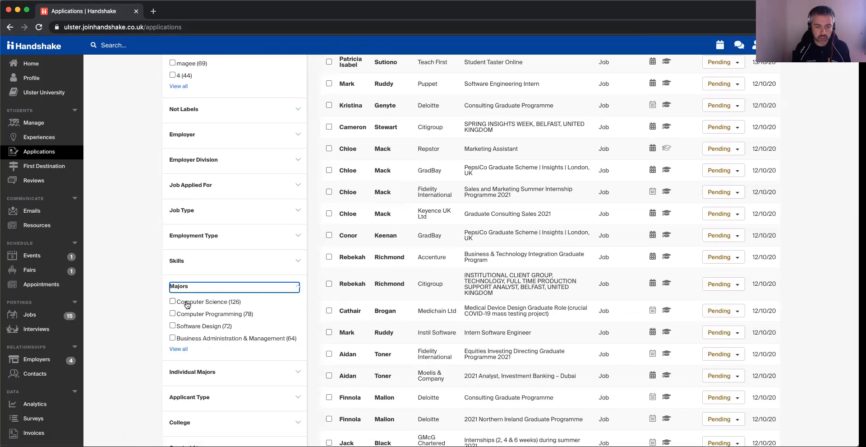
{"action": "left_click", "coordinate": [179, 349]}
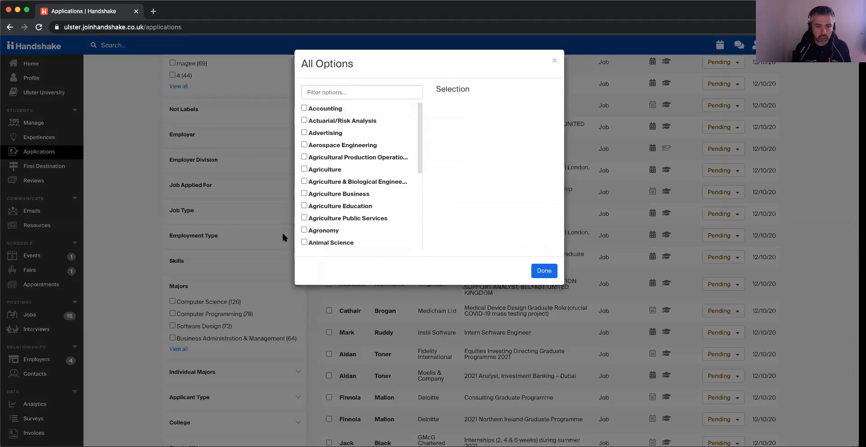
Search the Majors filter options for "business".
{"action": "scroll", "coordinate": [420, 129], "scroll_direction": "down", "scroll_amount": 3}
{"action": "scroll", "coordinate": [414, 134], "scroll_direction": "up", "scroll_amount": 1}
{"action": "left_click", "coordinate": [335, 90]}
{"action": "type", "text": "b"}
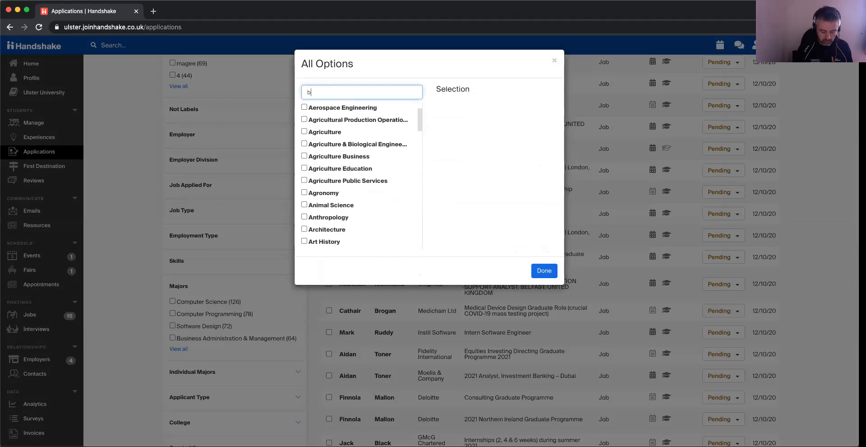
{"action": "type", "text": "usiness"}
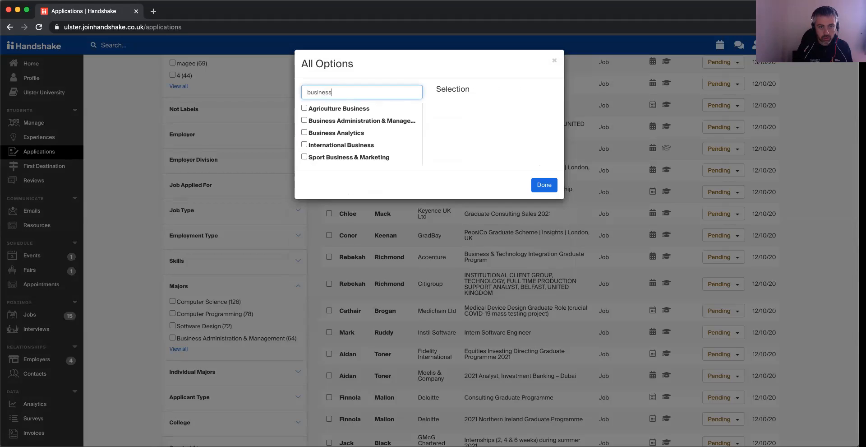
{"action": "type", "text": "s"}
Clear the option search and look through the full list of majors to its end.
{"action": "left_click_drag", "start_coordinate": [342, 92], "coordinate": [314, 92]}
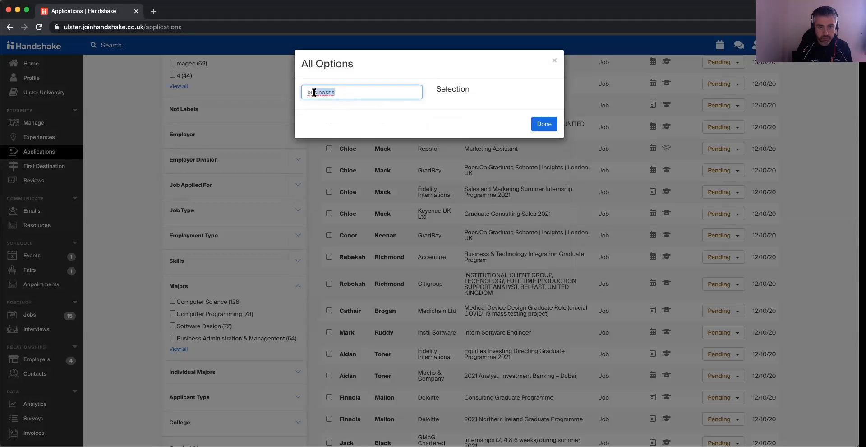
{"action": "type", "text": "s"}
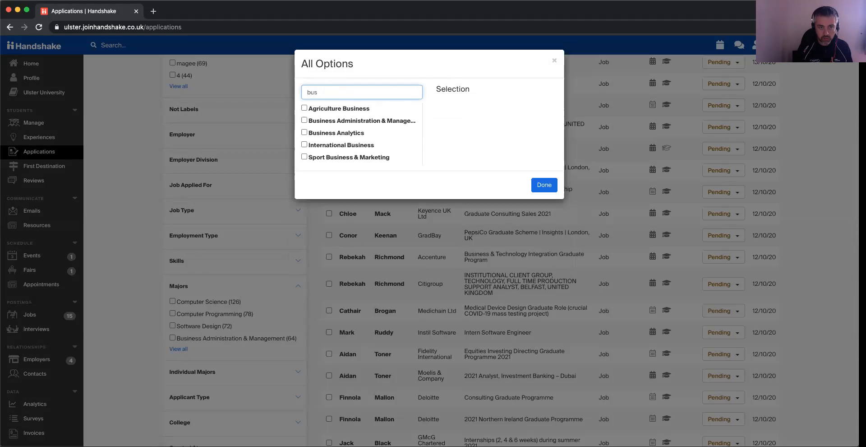
{"action": "key", "text": "BackSpace"}
{"action": "key", "text": "BackSpace"}
{"action": "key", "text": "BackSpace"}
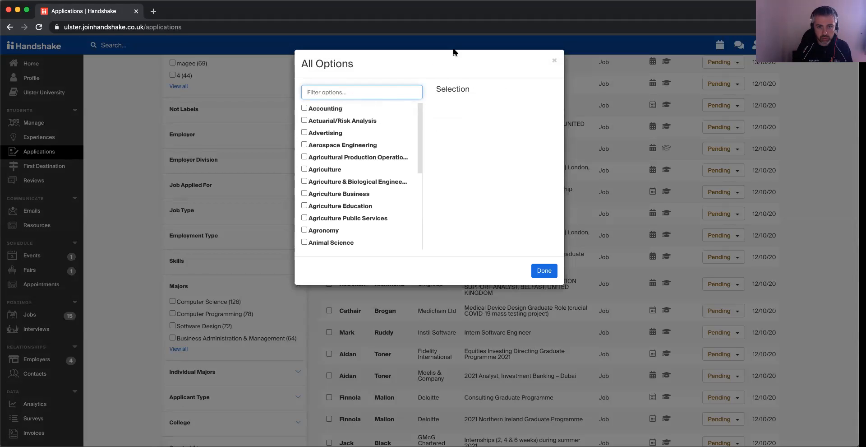
{"action": "scroll", "coordinate": [413, 209], "scroll_direction": "down", "scroll_amount": 10}
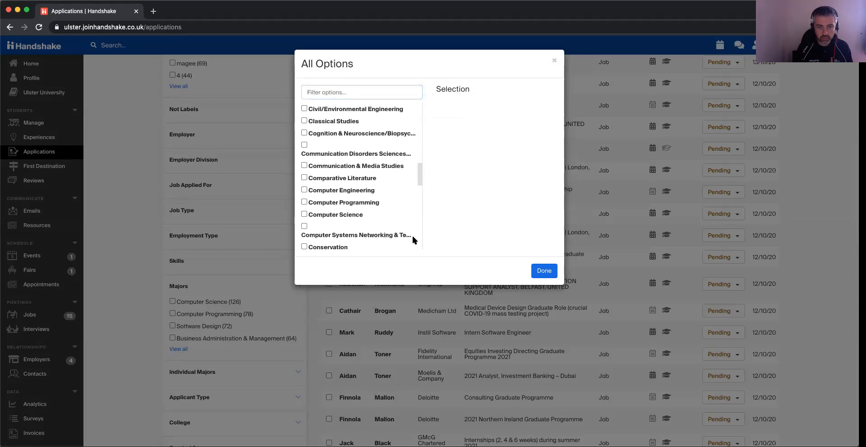
{"action": "scroll", "coordinate": [412, 251], "scroll_direction": "down", "scroll_amount": 15}
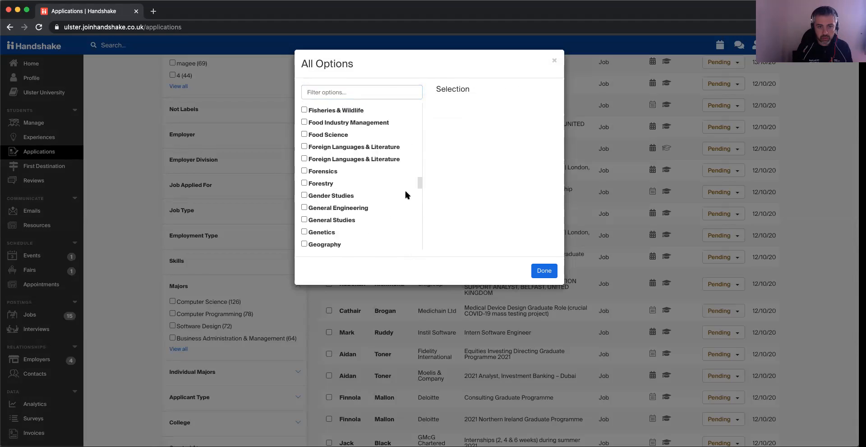
{"action": "scroll", "coordinate": [405, 194], "scroll_direction": "down", "scroll_amount": 15}
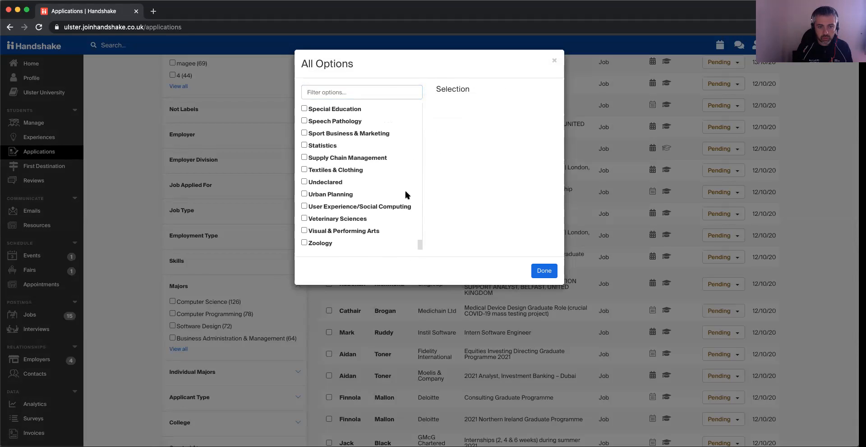
Dismiss the full majors list without a selection and filter the applications by the individual major BSc Hons Busn Stds FT.
{"action": "left_click", "coordinate": [554, 60]}
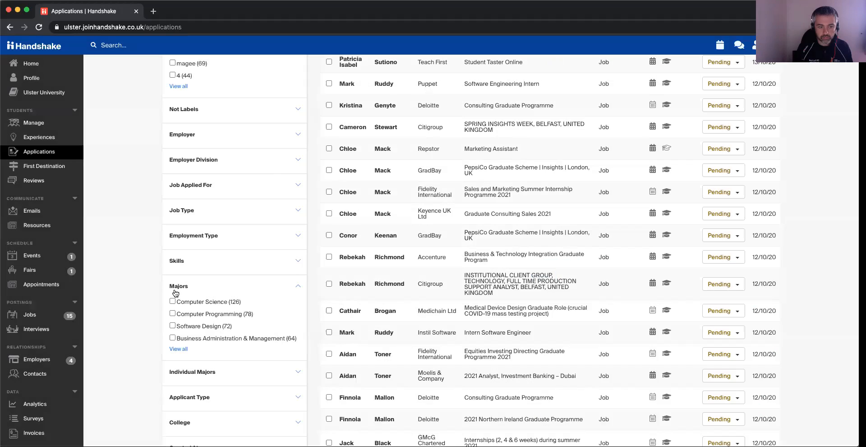
{"action": "scroll", "coordinate": [189, 332], "scroll_direction": "down", "scroll_amount": 2}
{"action": "left_click", "coordinate": [295, 322]}
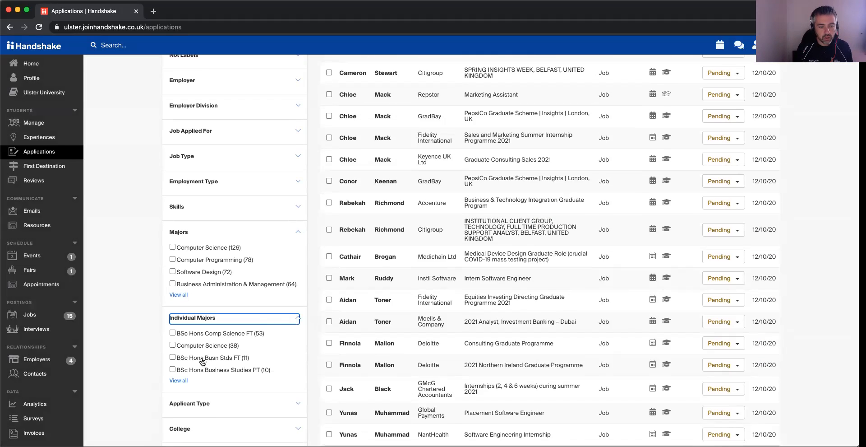
{"action": "left_click", "coordinate": [199, 361]}
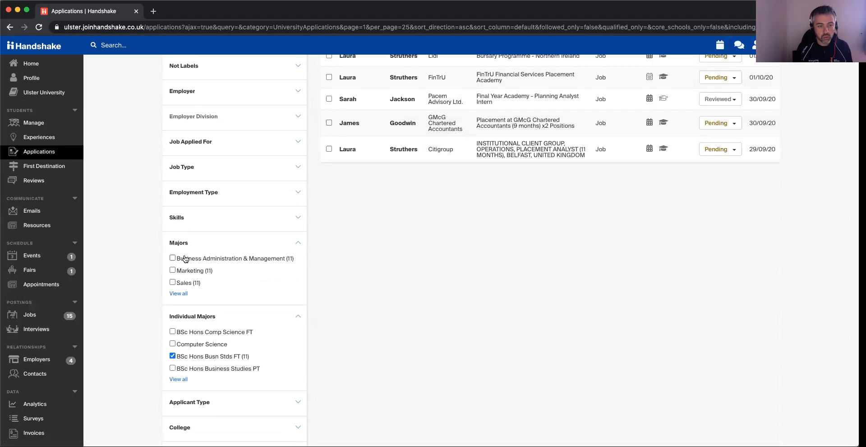
Narrow the filtered applications to students with the label 2 and look over the resulting list.
{"action": "scroll", "coordinate": [184, 258], "scroll_direction": "up", "scroll_amount": 1}
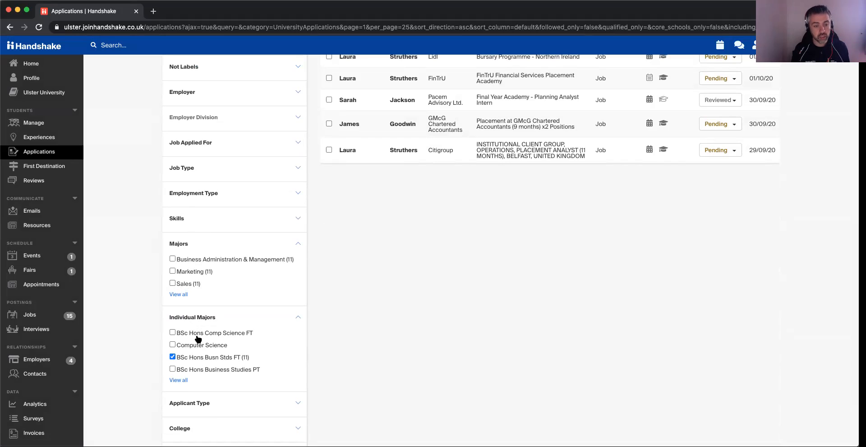
{"action": "scroll", "coordinate": [216, 338], "scroll_direction": "up", "scroll_amount": 3}
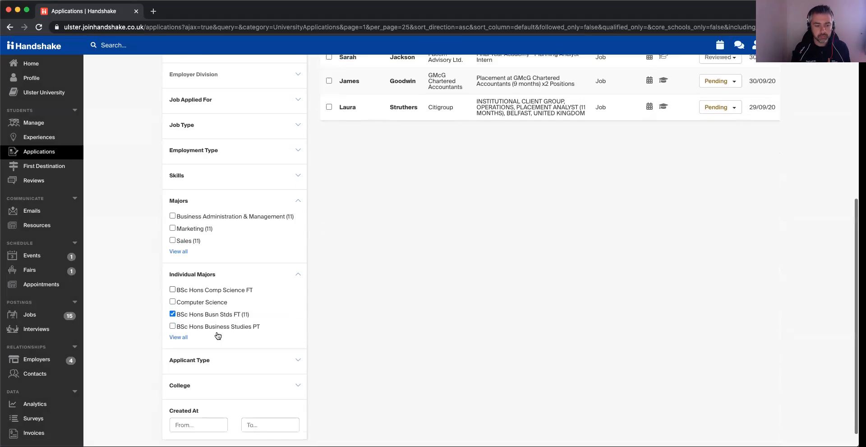
{"action": "scroll", "coordinate": [218, 336], "scroll_direction": "down", "scroll_amount": 1}
{"action": "scroll", "coordinate": [218, 336], "scroll_direction": "up", "scroll_amount": 5}
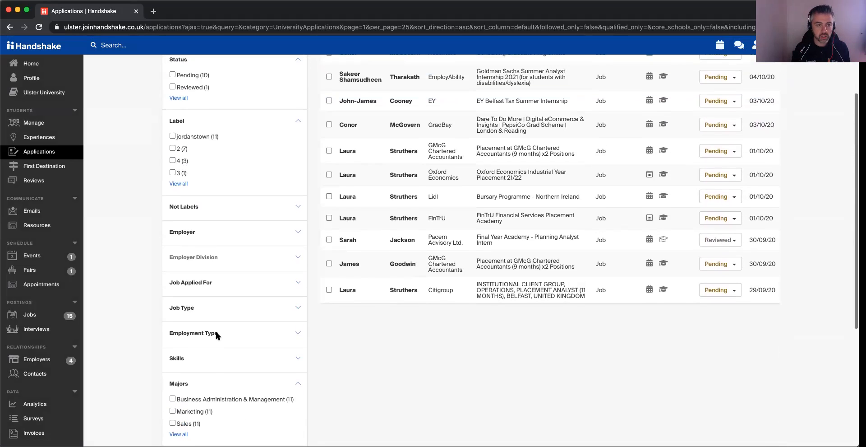
{"action": "scroll", "coordinate": [201, 221], "scroll_direction": "up", "scroll_amount": 1}
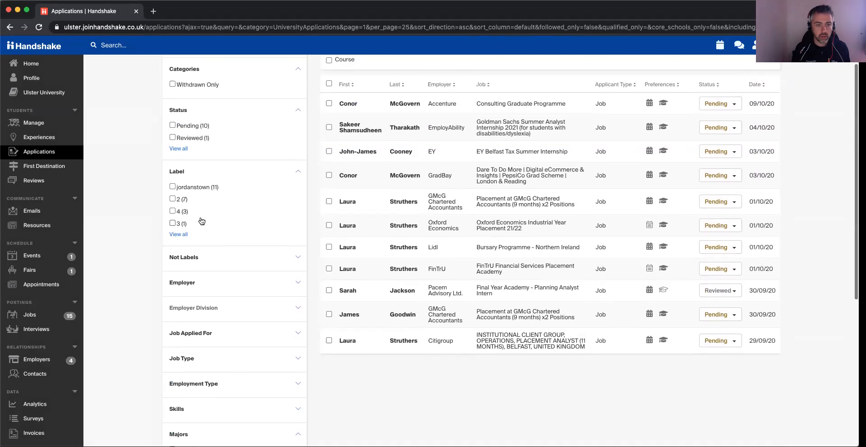
{"action": "left_click", "coordinate": [173, 200]}
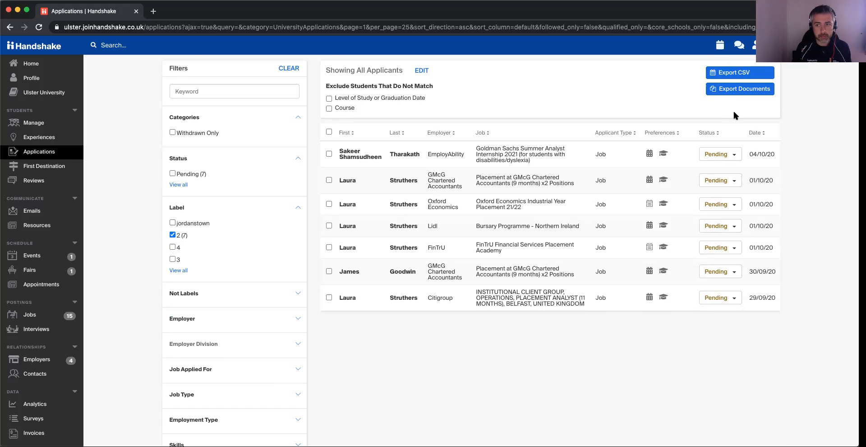
{"action": "scroll", "coordinate": [767, 166], "scroll_direction": "down", "scroll_amount": 10}
{"action": "scroll", "coordinate": [461, 248], "scroll_direction": "up", "scroll_amount": 10}
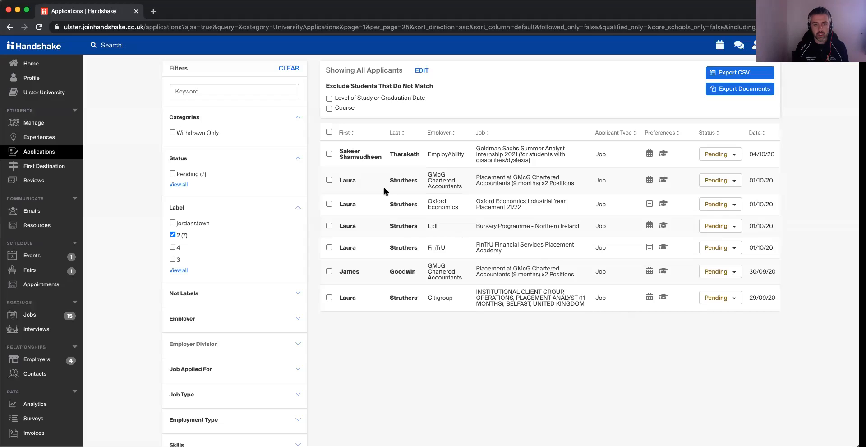
Open the GMcG Chartered Accountants application dated 01/10/20 and review the applicant's full profile, including education, work experience and labels.
{"action": "left_click", "coordinate": [402, 181]}
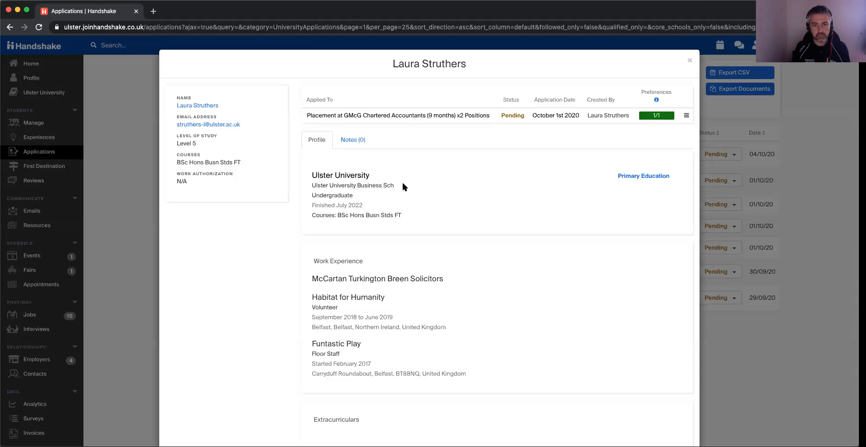
{"action": "left_click", "coordinate": [204, 105]}
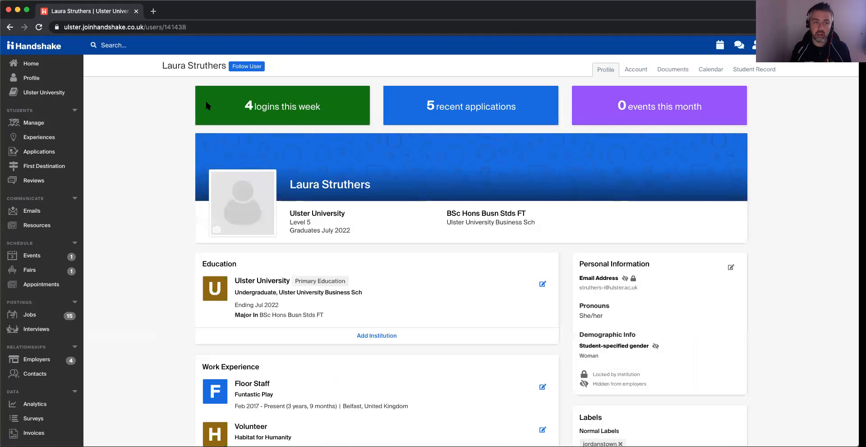
{"action": "left_click", "coordinate": [138, 50]}
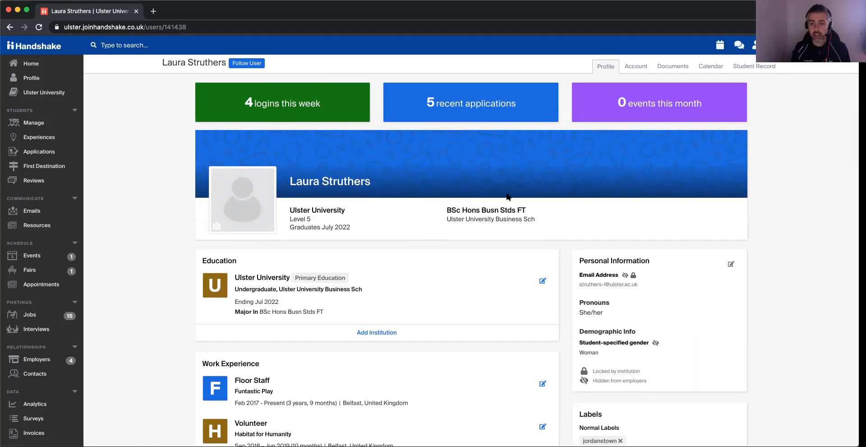
{"action": "scroll", "coordinate": [497, 216], "scroll_direction": "down", "scroll_amount": 5}
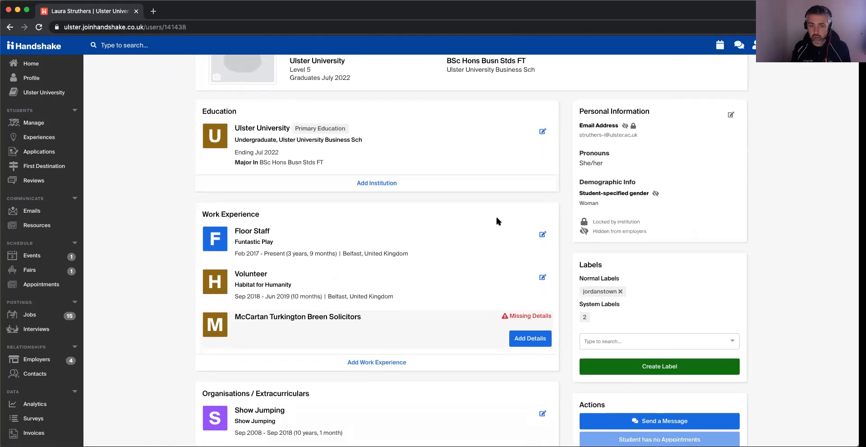
{"action": "scroll", "coordinate": [496, 221], "scroll_direction": "up", "scroll_amount": 5}
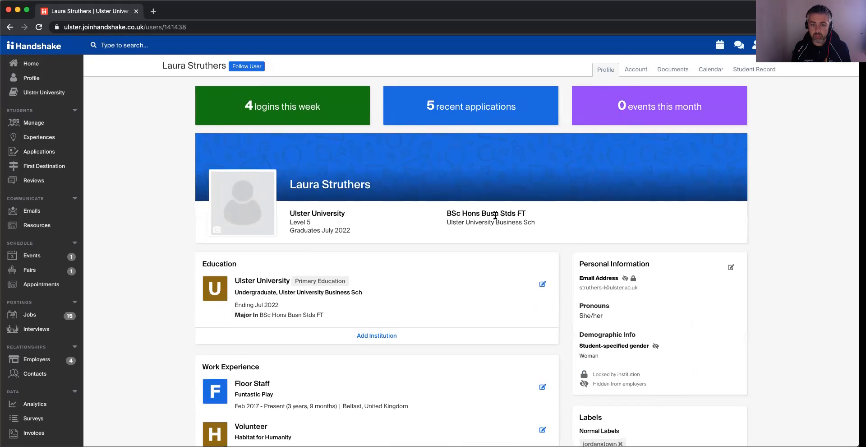
{"action": "scroll", "coordinate": [496, 216], "scroll_direction": "down", "scroll_amount": 6}
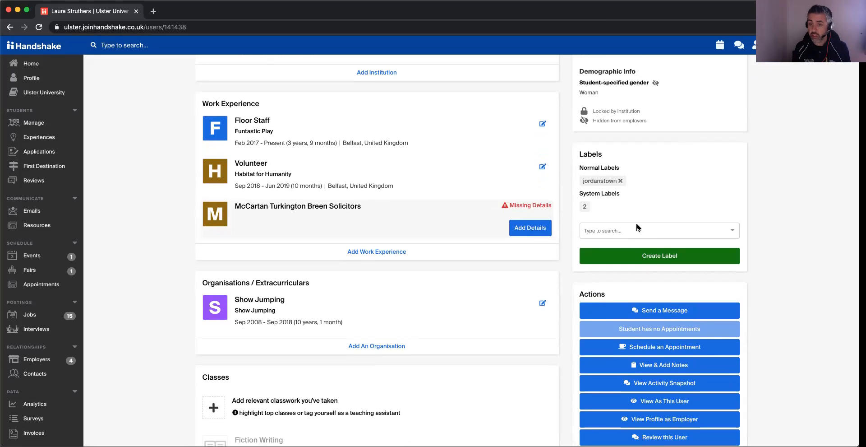
{"action": "scroll", "coordinate": [638, 225], "scroll_direction": "up", "scroll_amount": 6}
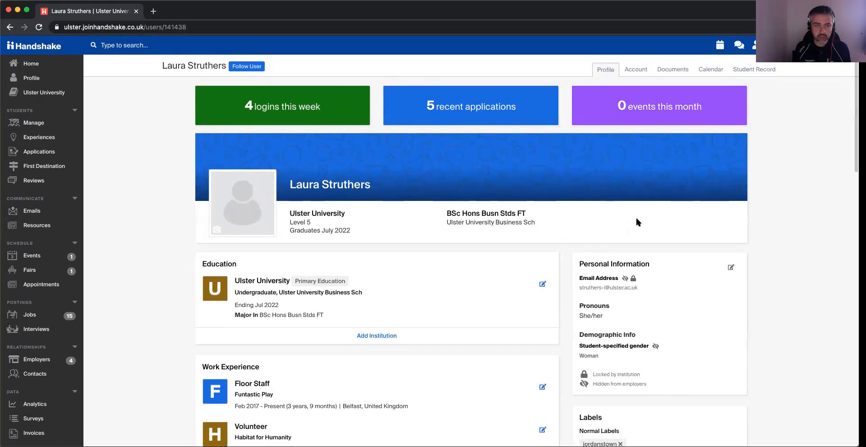